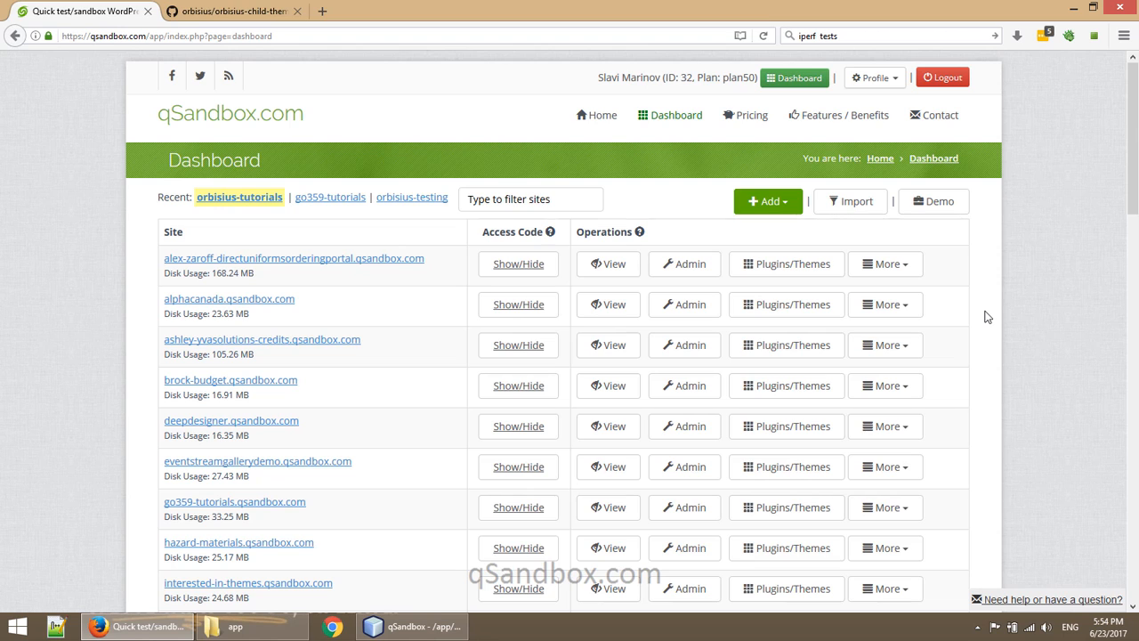
- Filter the sites by "tut" and open the Git Deploy setup for orbisius-tutorials.qsandbox.com
{"action": "left_click", "coordinate": [526, 199]}
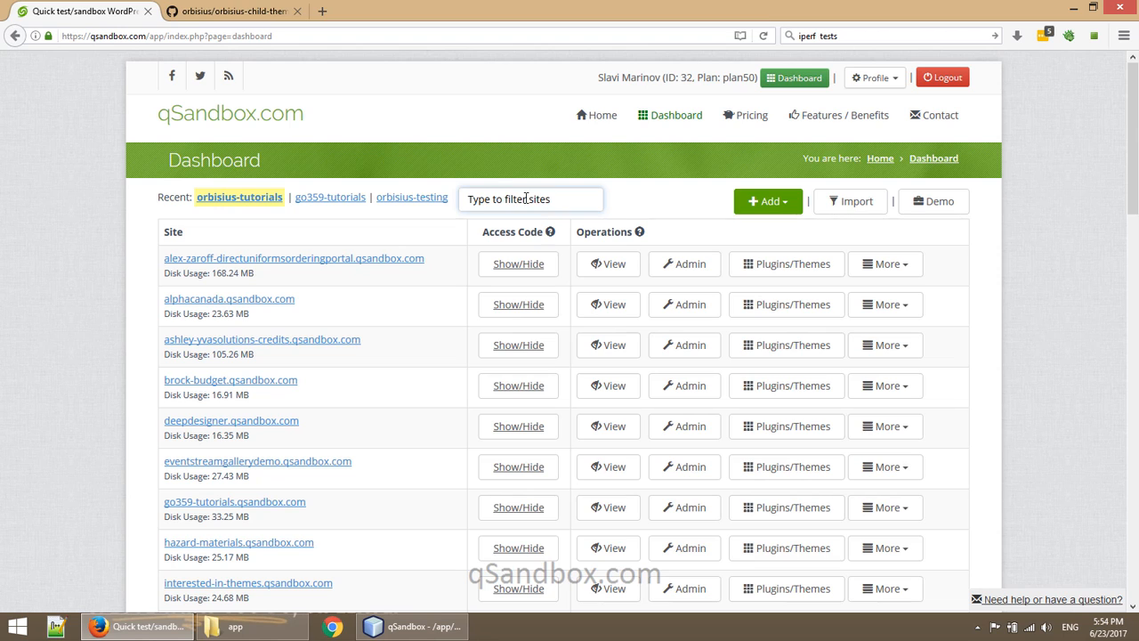
{"action": "type", "text": "tut"}
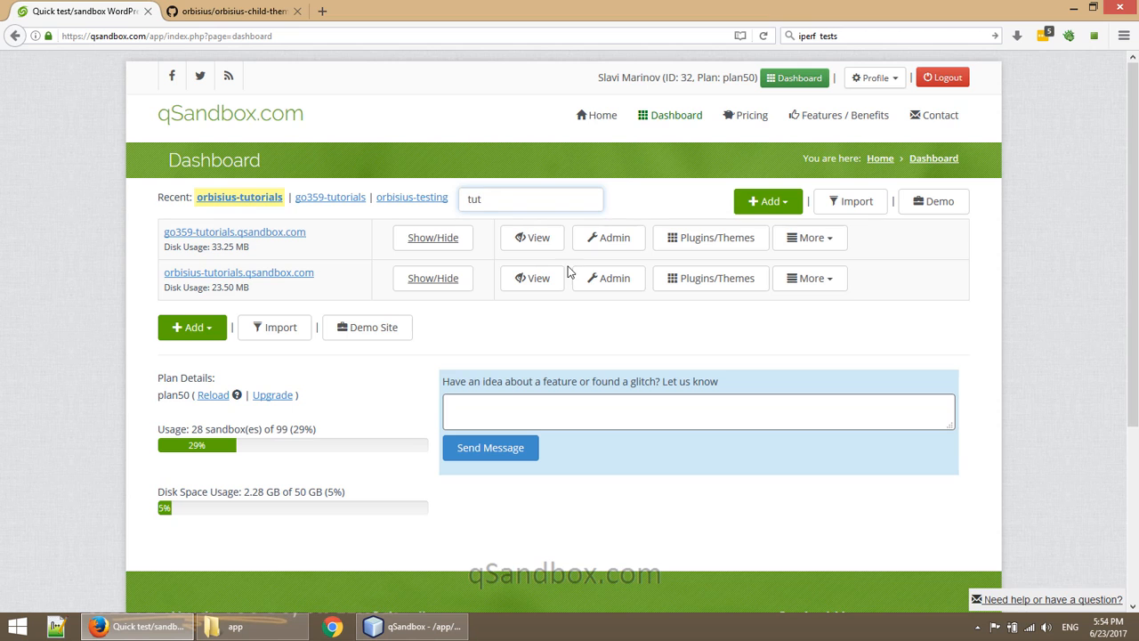
{"action": "left_click", "coordinate": [809, 278]}
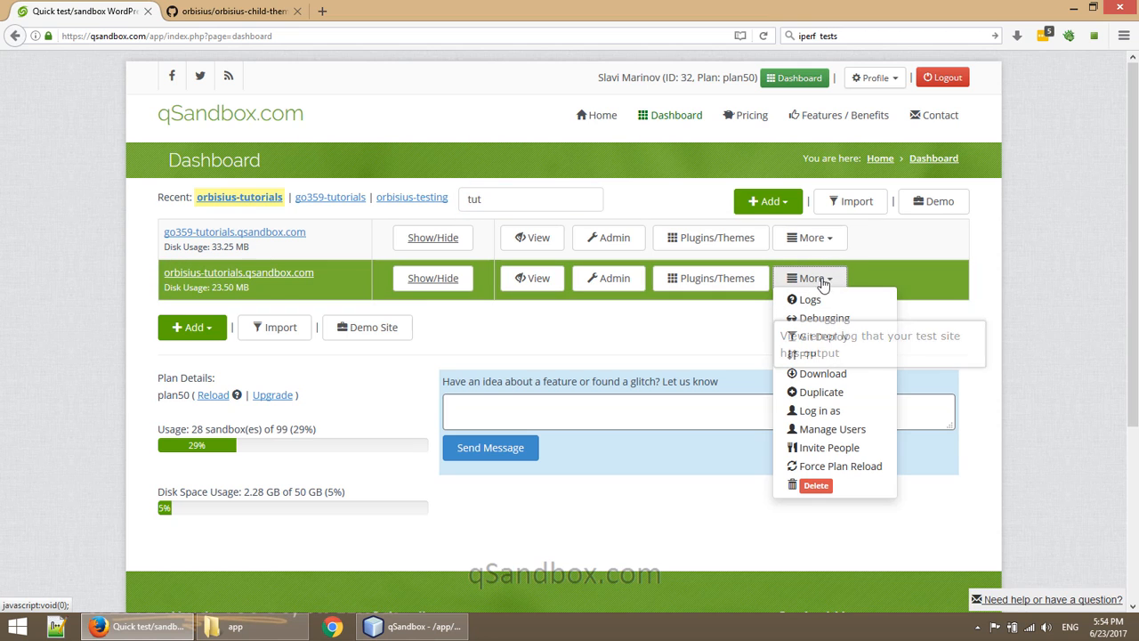
{"action": "left_click", "coordinate": [812, 340]}
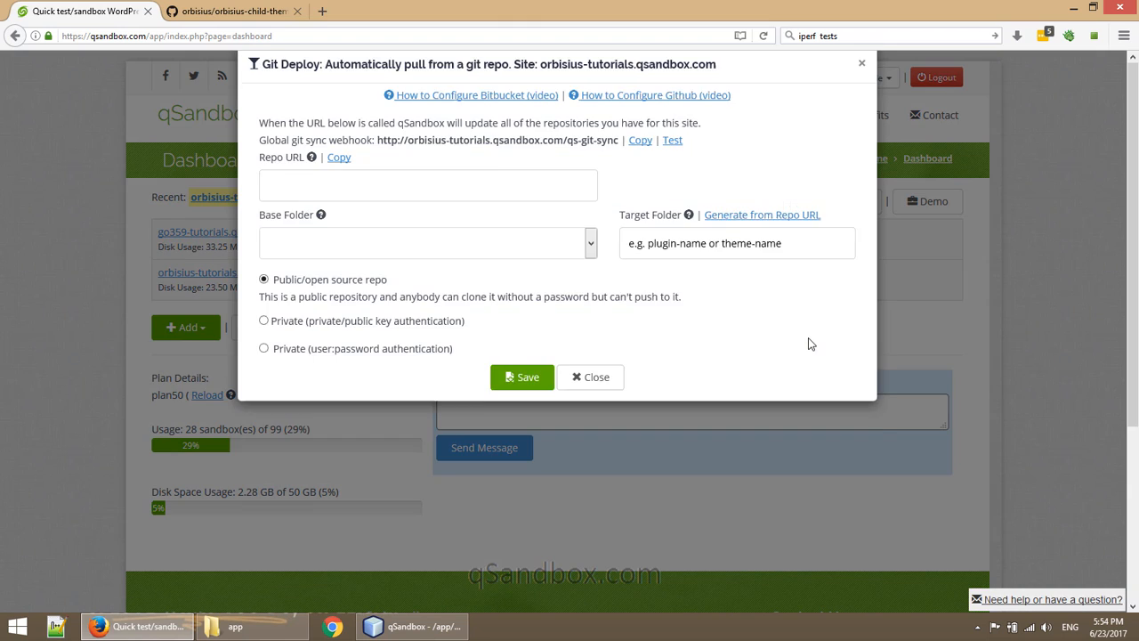
{"action": "left_click", "coordinate": [410, 217]}
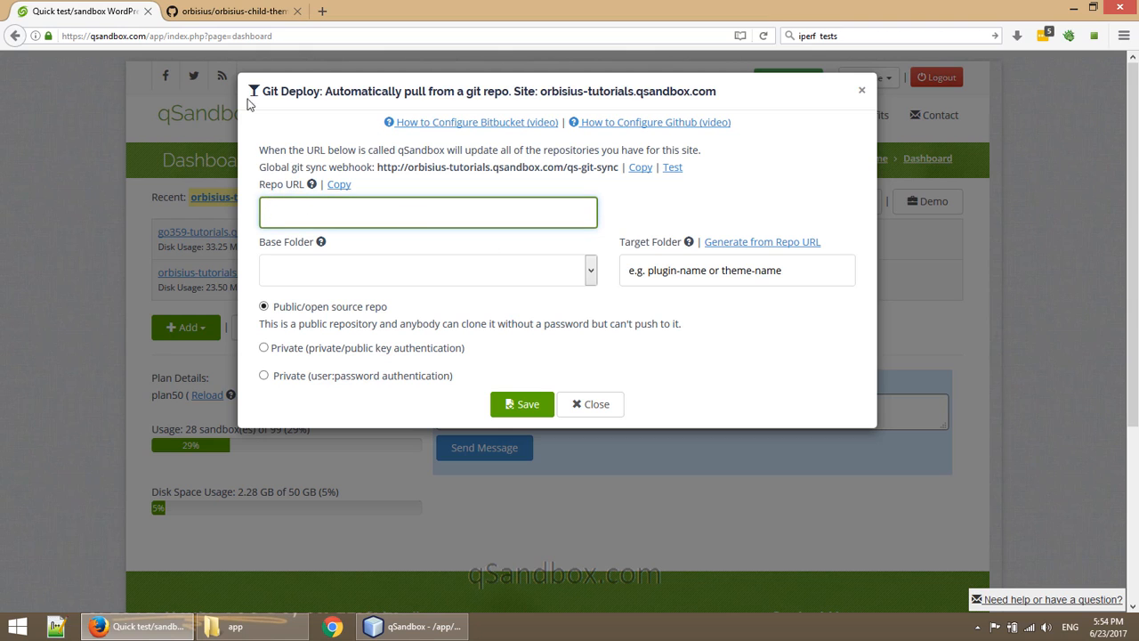
- Switch to GitHub and copy the HTTPS clone URL of the orbisius-child-theme-creator repository
{"action": "left_click", "coordinate": [212, 14]}
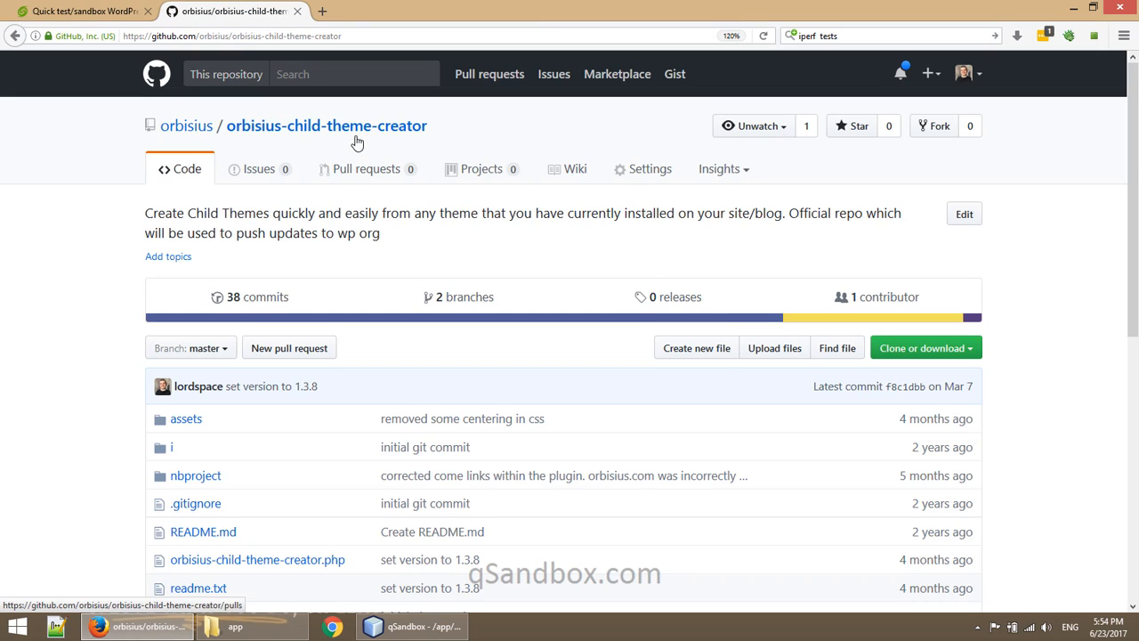
{"action": "left_click", "coordinate": [922, 352]}
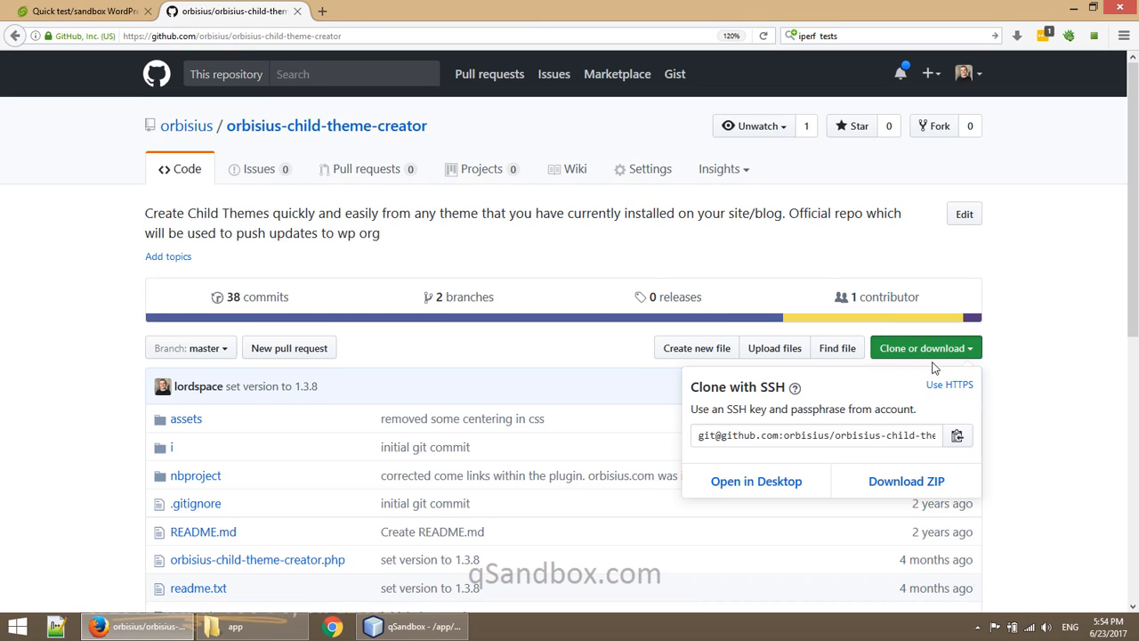
{"action": "left_click", "coordinate": [957, 438]}
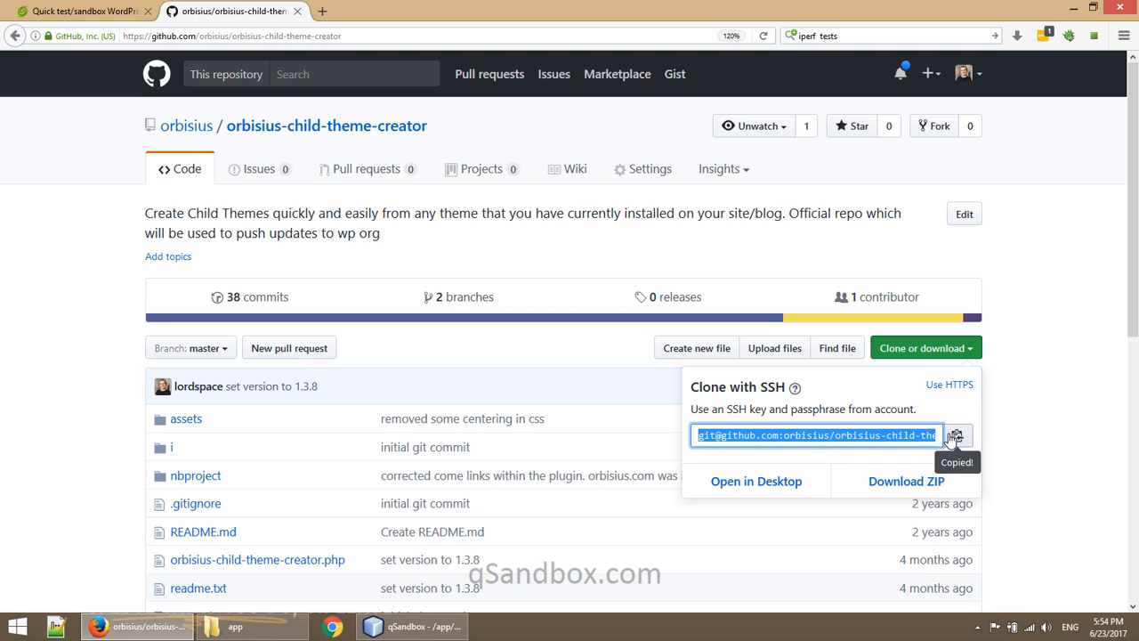
{"action": "left_click", "coordinate": [950, 386]}
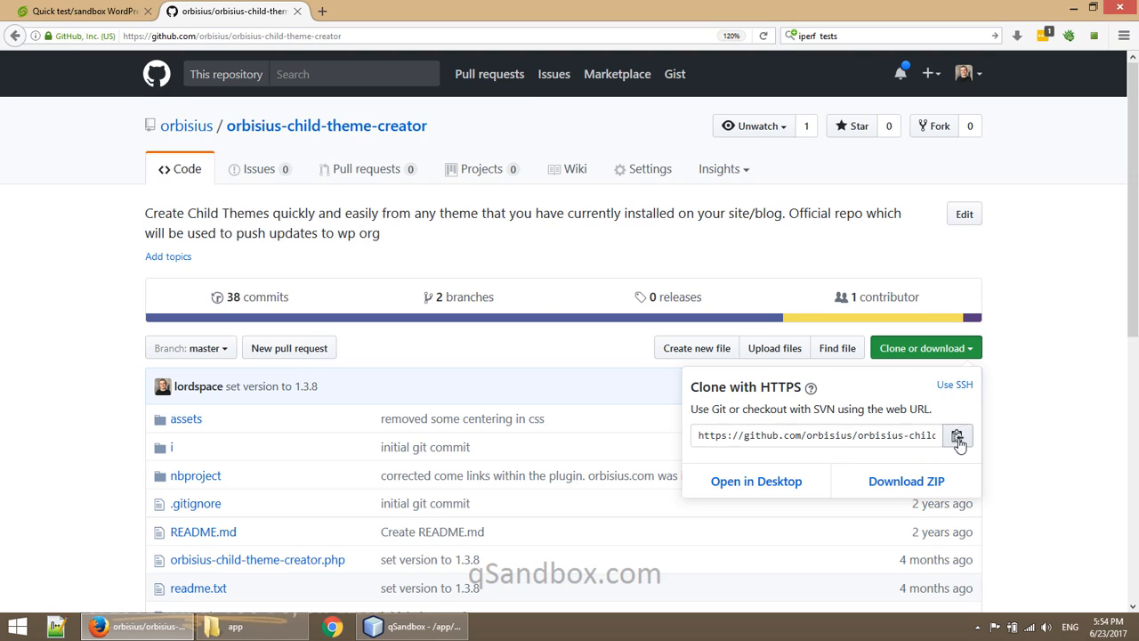
{"action": "left_click", "coordinate": [958, 438]}
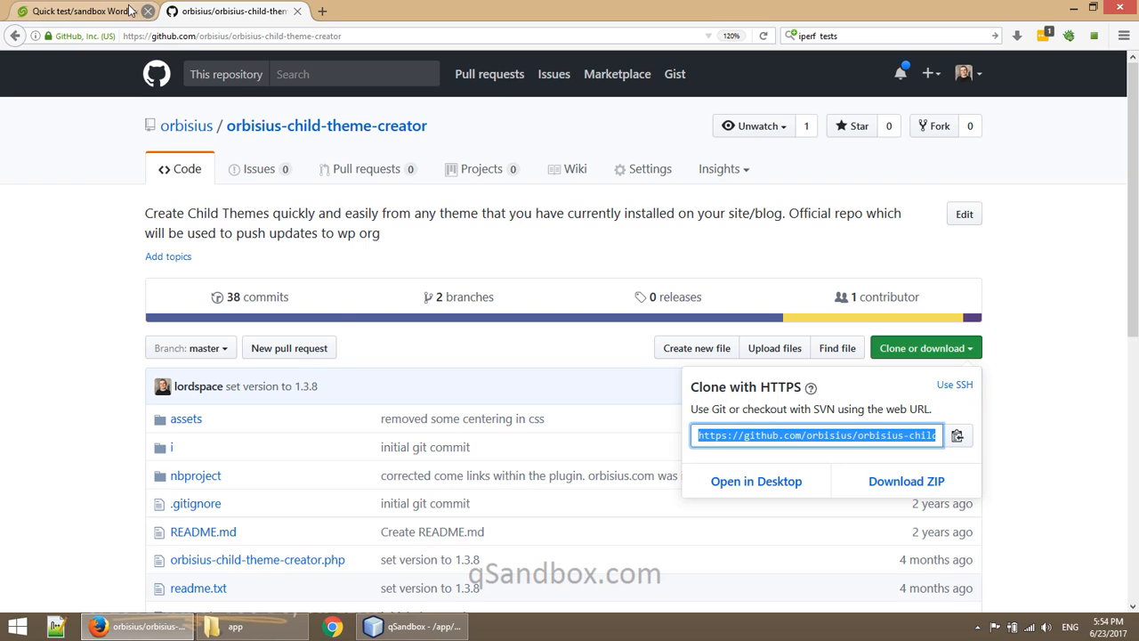
- Back in qSandbox, paste the clone URL as the Repo URL and fill the target folder with orbisius-child-theme-creator
{"action": "left_click", "coordinate": [81, 11]}
{"action": "left_click", "coordinate": [331, 211]}
{"action": "right_click", "coordinate": [334, 214]}
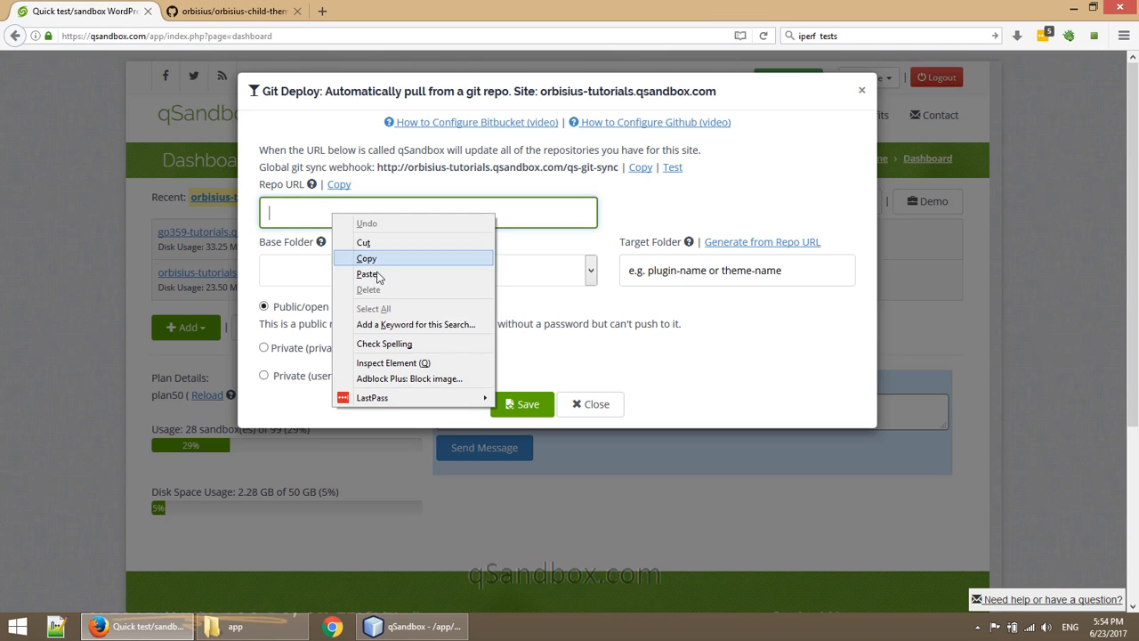
{"action": "left_click", "coordinate": [373, 268]}
{"action": "left_click", "coordinate": [651, 268]}
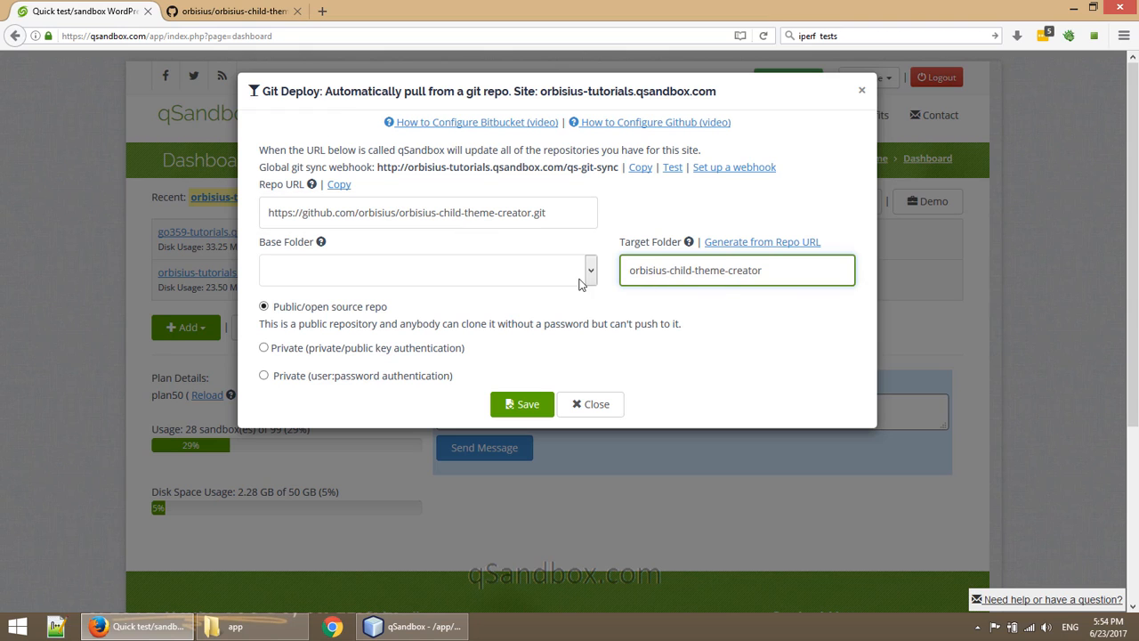
- Set the base folder for the deployment to /wp-content/plugins/
{"action": "left_click", "coordinate": [503, 280]}
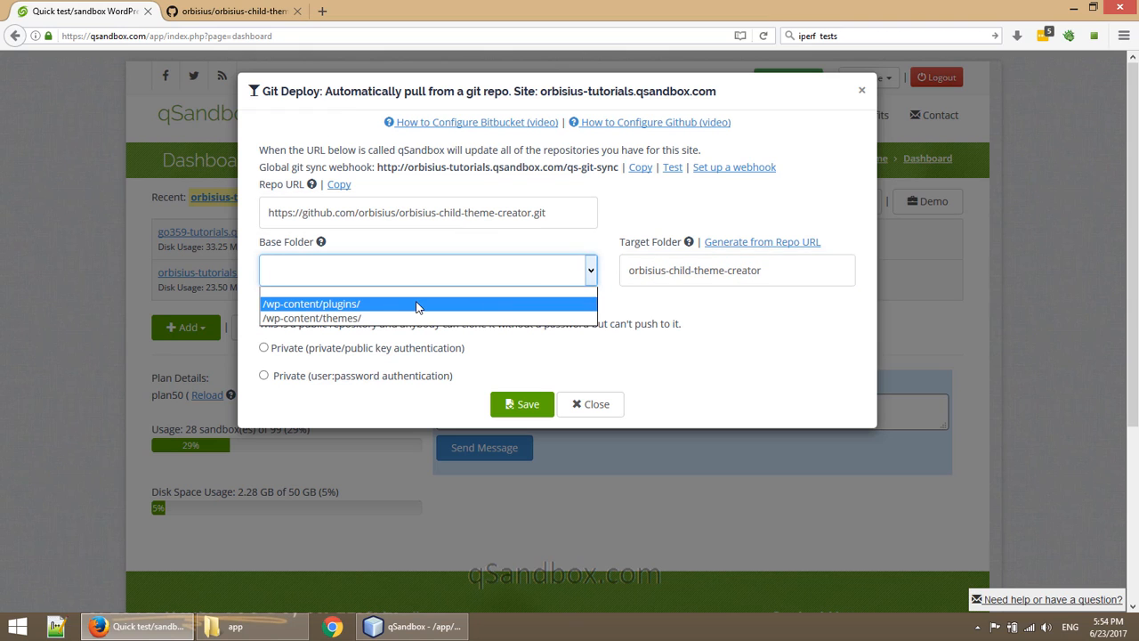
{"action": "left_click", "coordinate": [338, 305]}
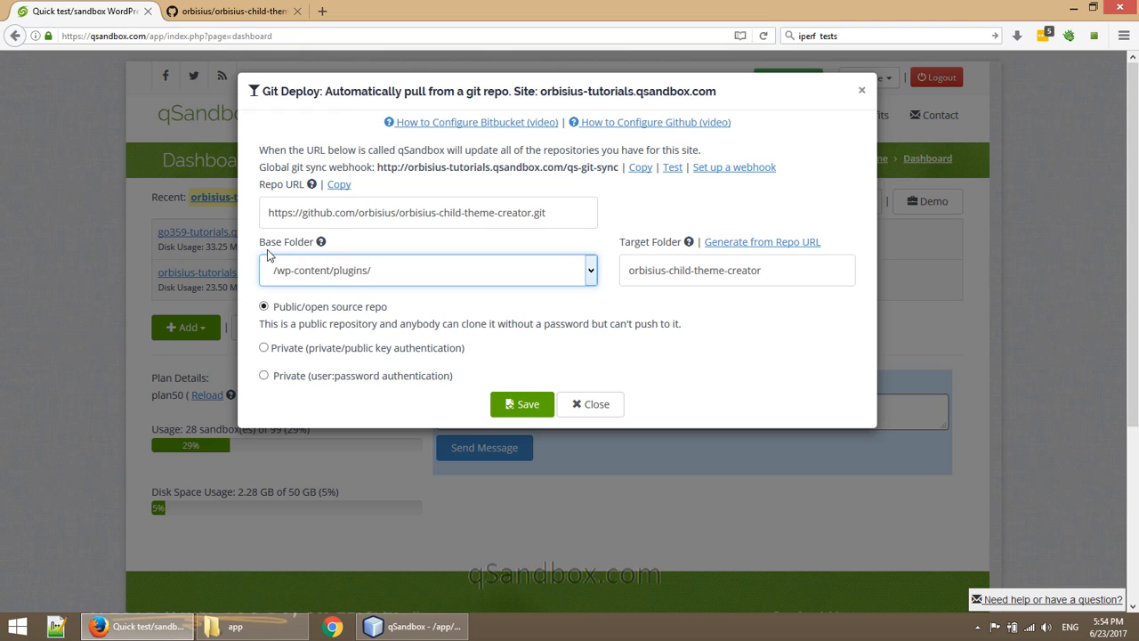
{"action": "left_click", "coordinate": [425, 274]}
{"action": "left_click", "coordinate": [423, 275]}
- Choose private/public key authentication, generate a key pair and copy the public key
{"action": "left_click", "coordinate": [324, 348]}
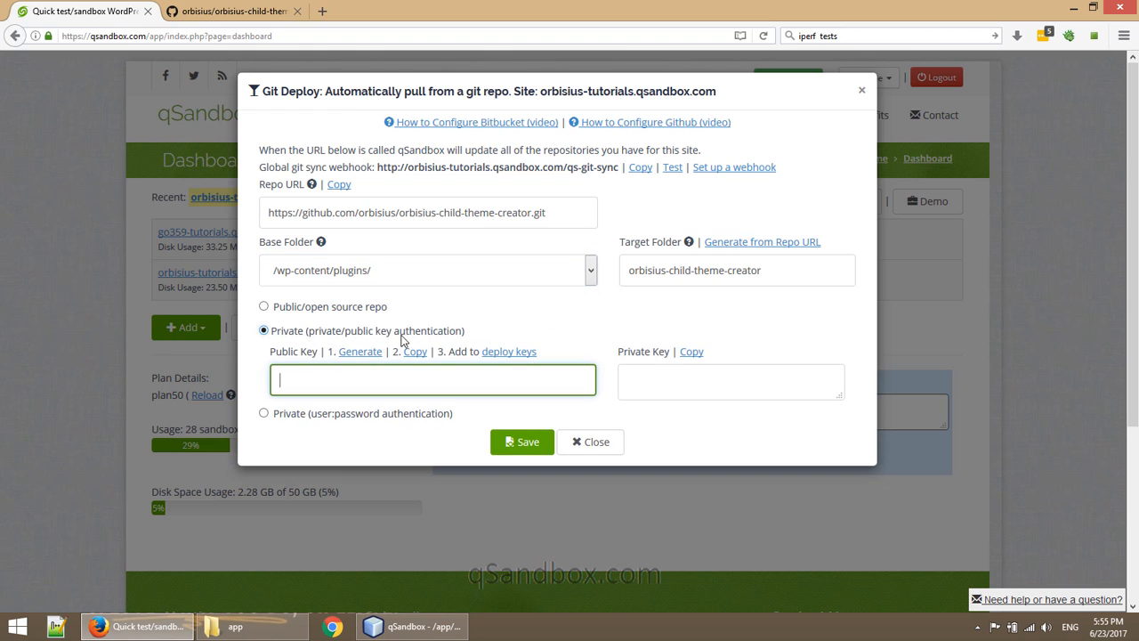
{"action": "left_click", "coordinate": [354, 352]}
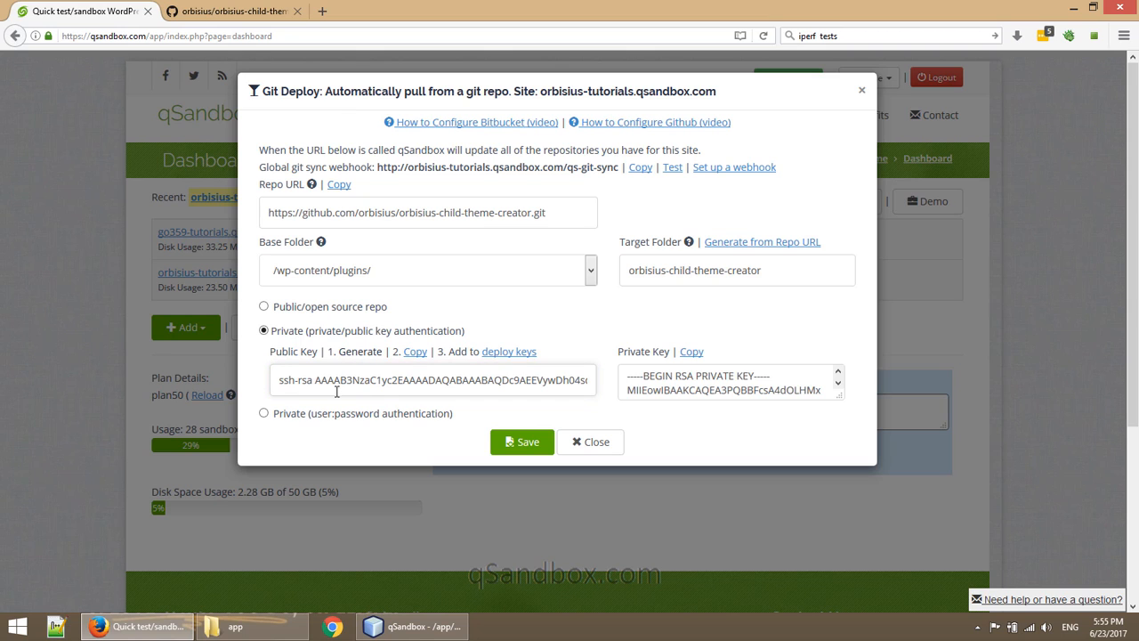
{"action": "left_click", "coordinate": [415, 355]}
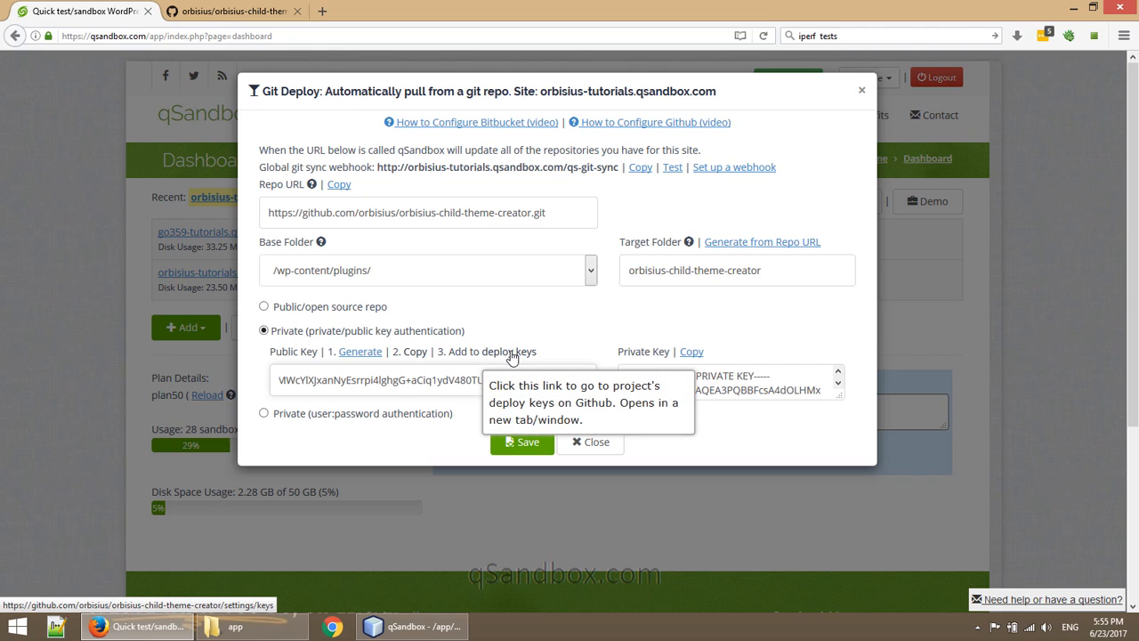
- Add a deploy key titled "qs demo" to the GitHub repository, pasting the copied public key into the Key field
{"action": "left_click", "coordinate": [512, 353]}
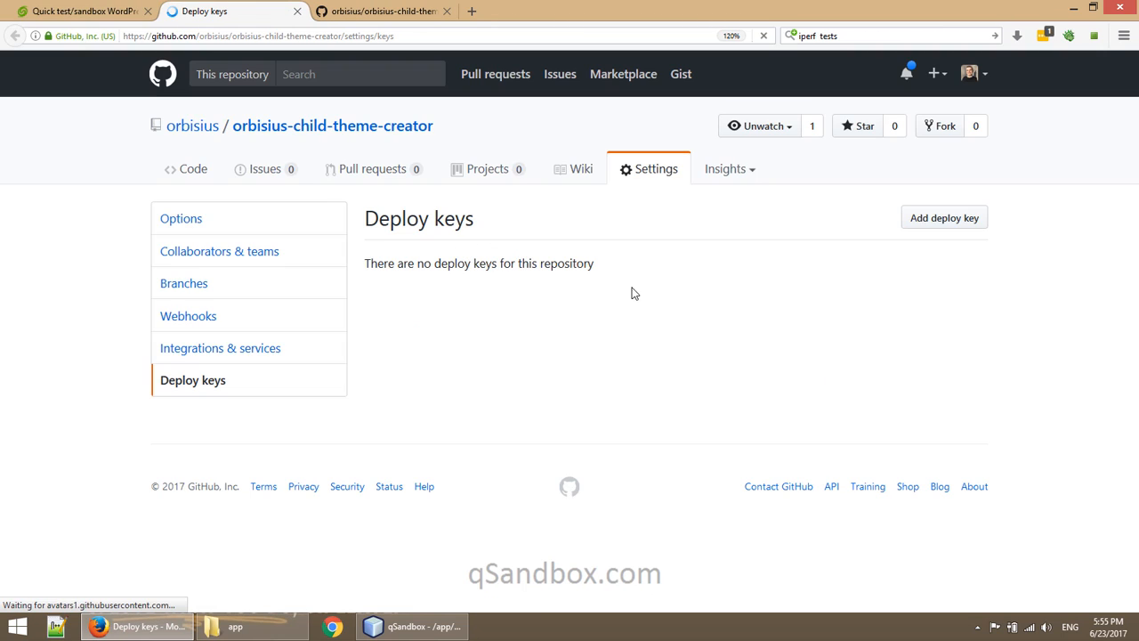
{"action": "left_click", "coordinate": [940, 224]}
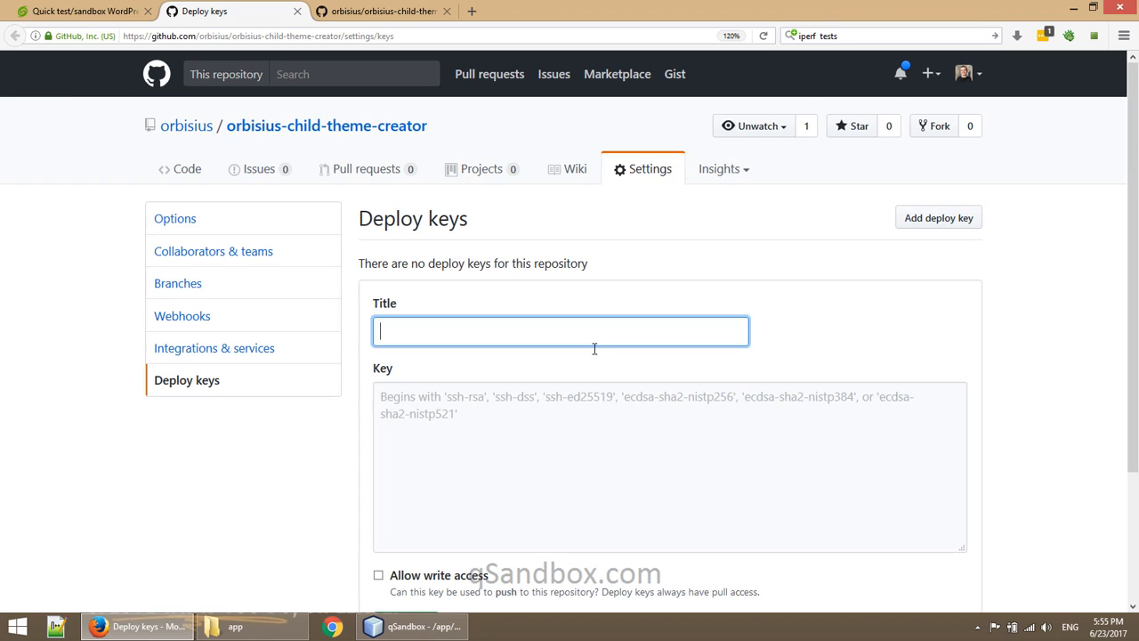
{"action": "left_click", "coordinate": [509, 430]}
{"action": "right_click", "coordinate": [520, 417]}
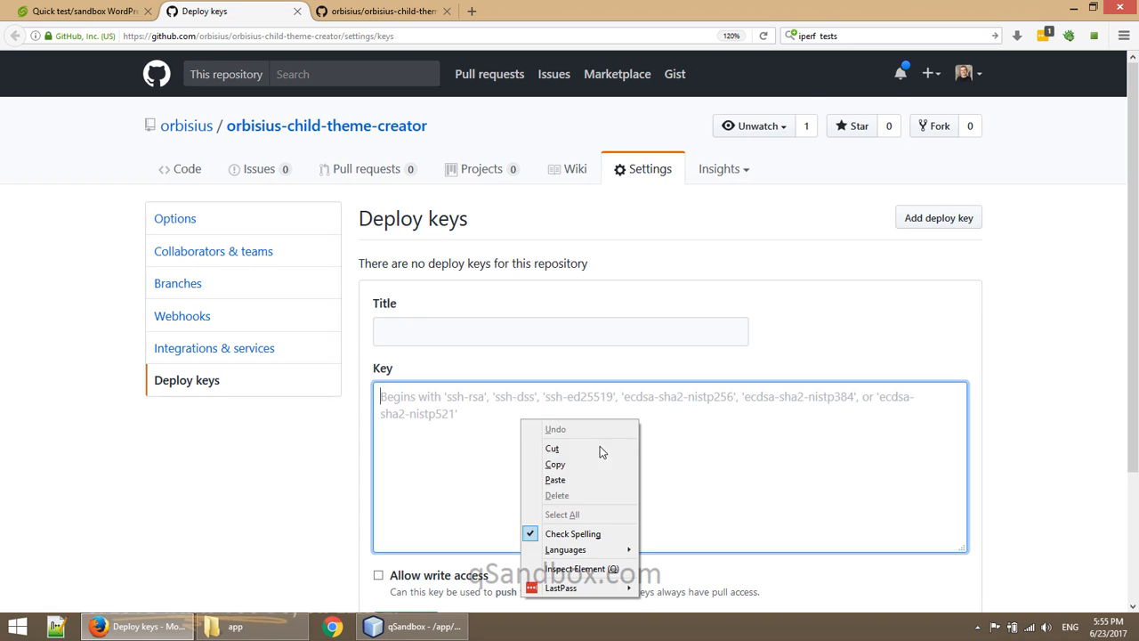
{"action": "left_click", "coordinate": [590, 478]}
{"action": "left_click", "coordinate": [464, 323]}
{"action": "left_click", "coordinate": [463, 323]}
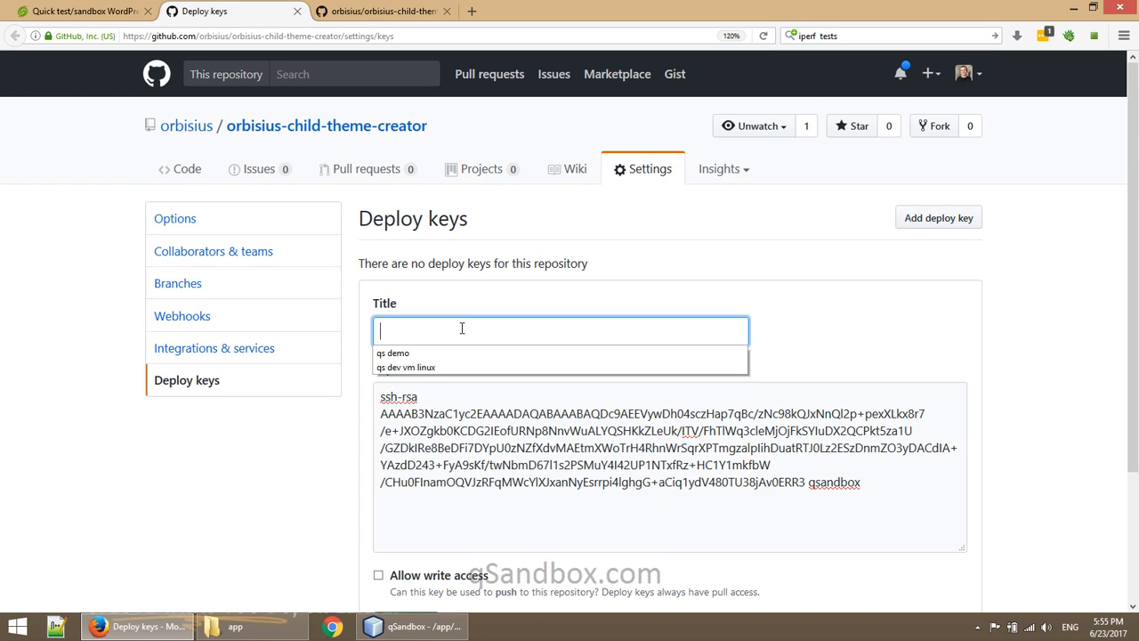
{"action": "left_click", "coordinate": [461, 349]}
{"action": "scroll", "coordinate": [412, 386], "scroll_direction": "down", "scroll_amount": 3}
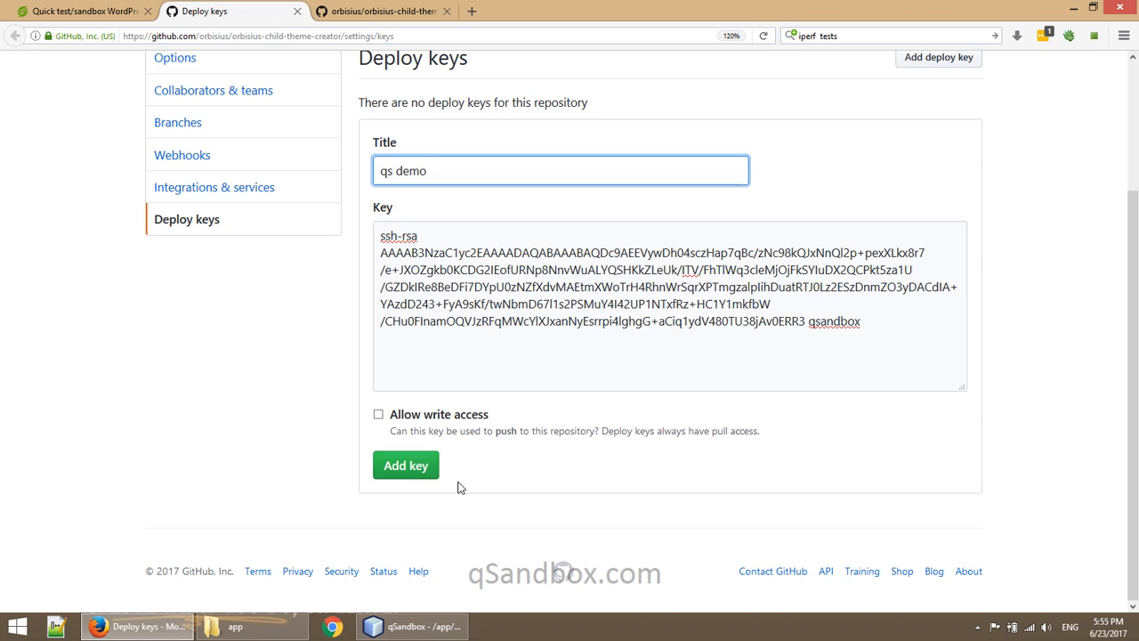
{"action": "left_click", "coordinate": [427, 469]}
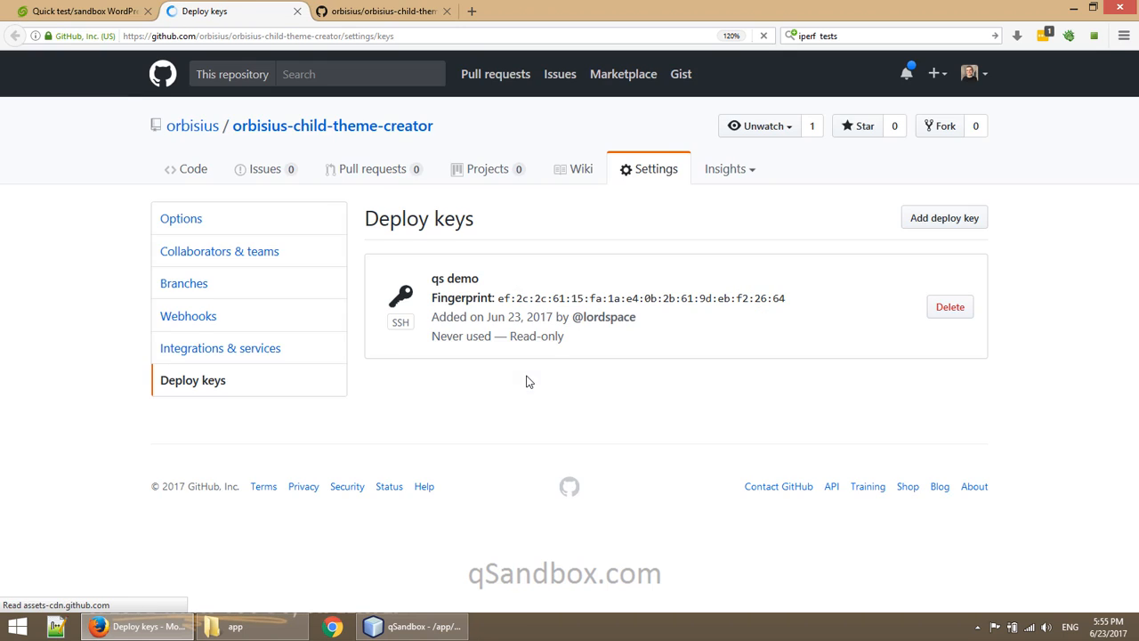
- Save the Git Deploy setup in qSandbox, test the sync and review the repository and target folder in the output
{"action": "left_click", "coordinate": [104, 12]}
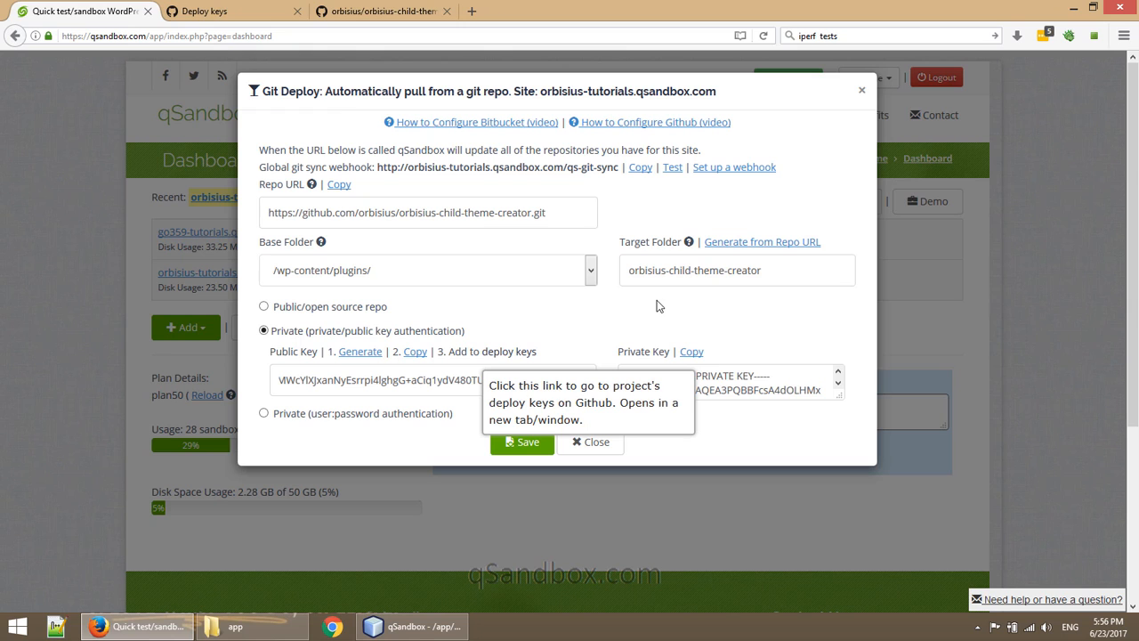
{"action": "left_click", "coordinate": [514, 442]}
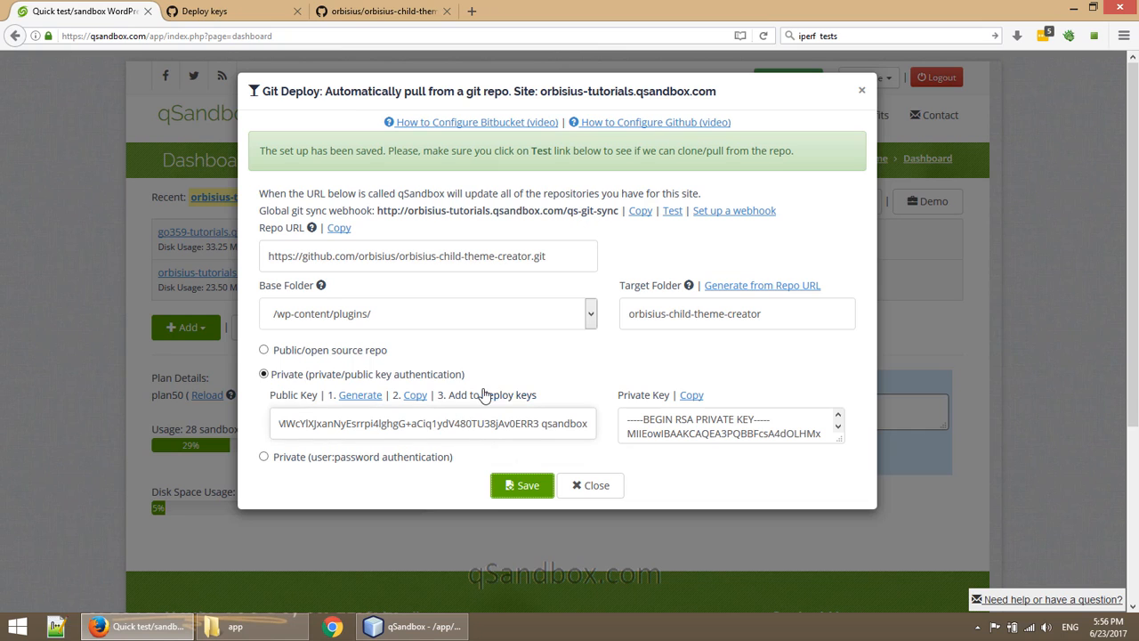
{"action": "left_click", "coordinate": [675, 215]}
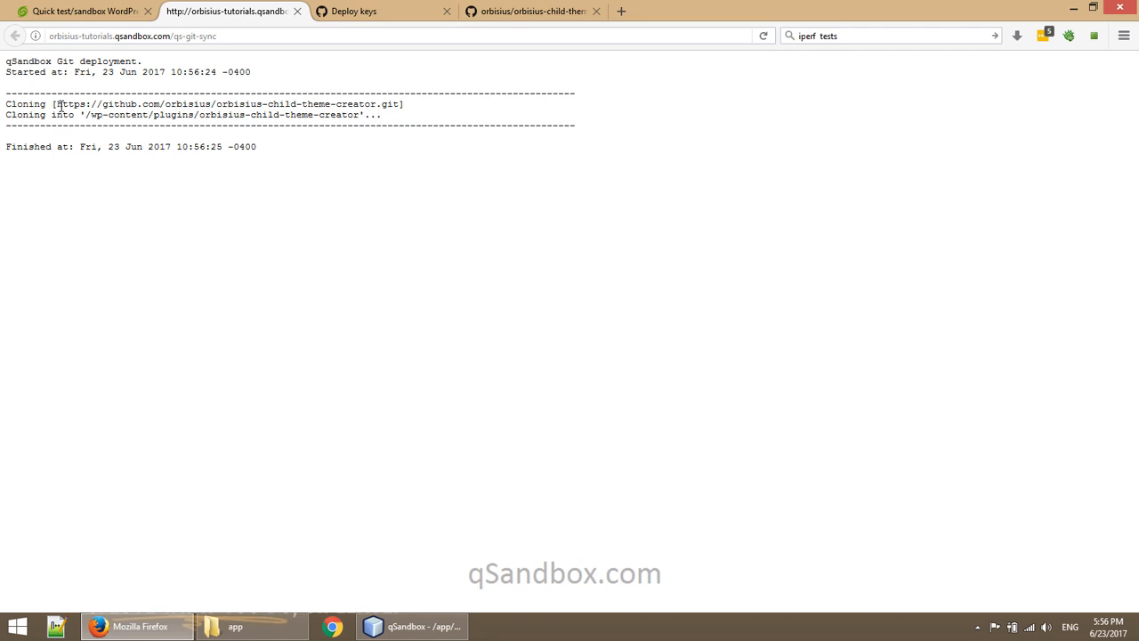
{"action": "left_click_drag", "start_coordinate": [57, 105], "coordinate": [386, 122]}
{"action": "left_click", "coordinate": [372, 120]}
{"action": "left_click_drag", "start_coordinate": [199, 113], "coordinate": [347, 115]}
- Open the repository's webhooks page on GitHub from the Git Deploy setup, and copy the global git sync webhook URL
{"action": "left_click", "coordinate": [100, 12]}
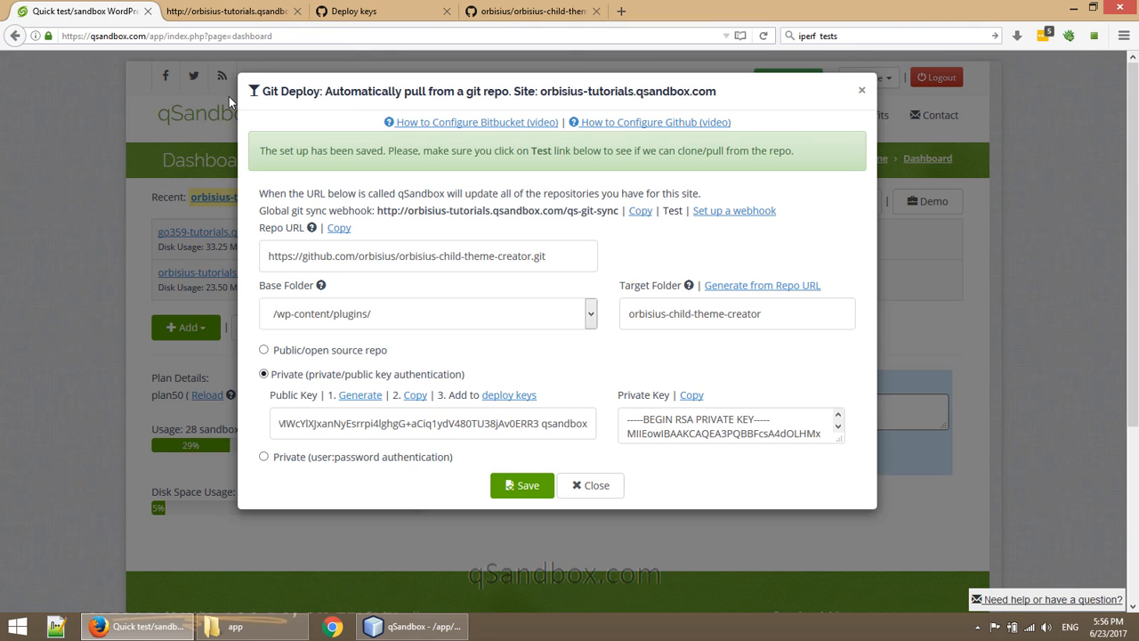
{"action": "left_click", "coordinate": [735, 216]}
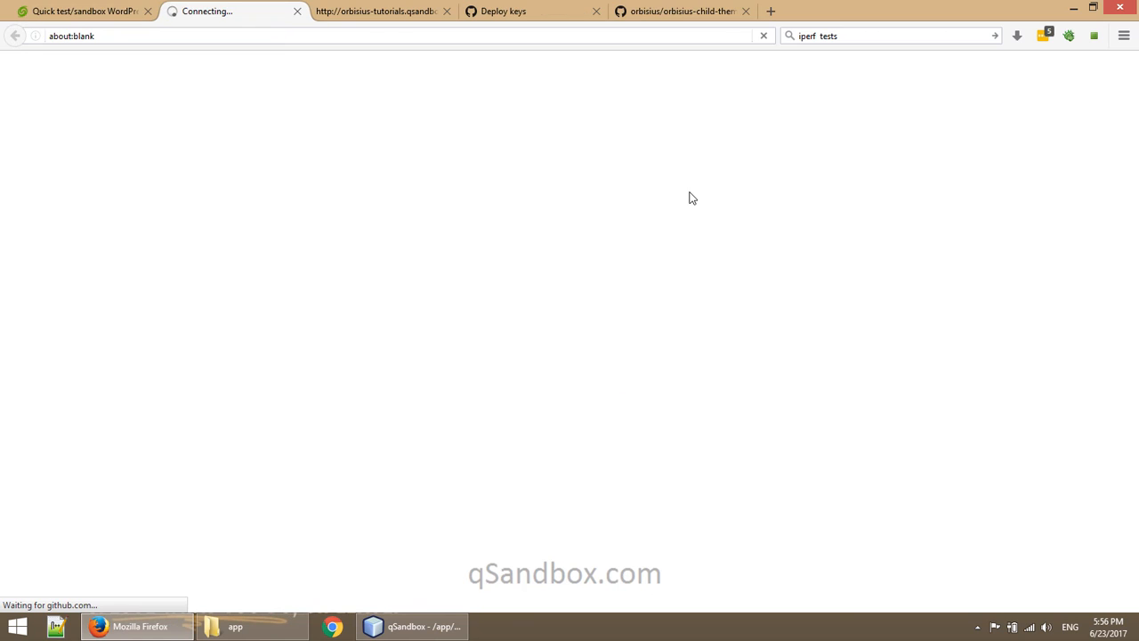
{"action": "left_click", "coordinate": [114, 13]}
{"action": "left_click", "coordinate": [641, 211]}
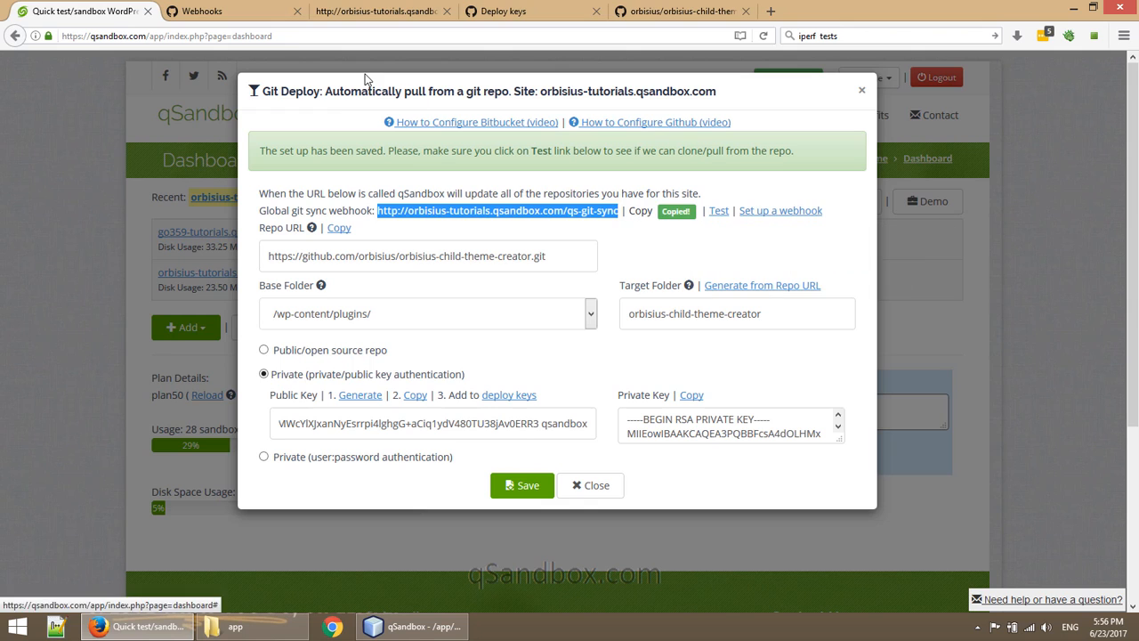
{"action": "left_click", "coordinate": [227, 11]}
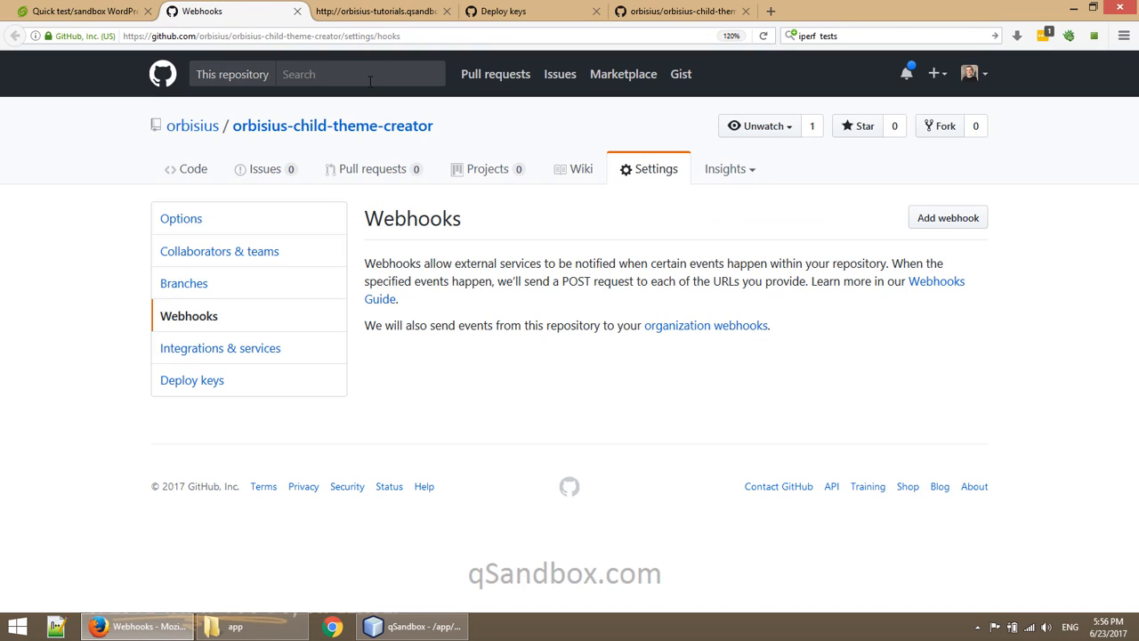
{"action": "left_click", "coordinate": [937, 222]}
{"action": "left_click", "coordinate": [499, 356]}
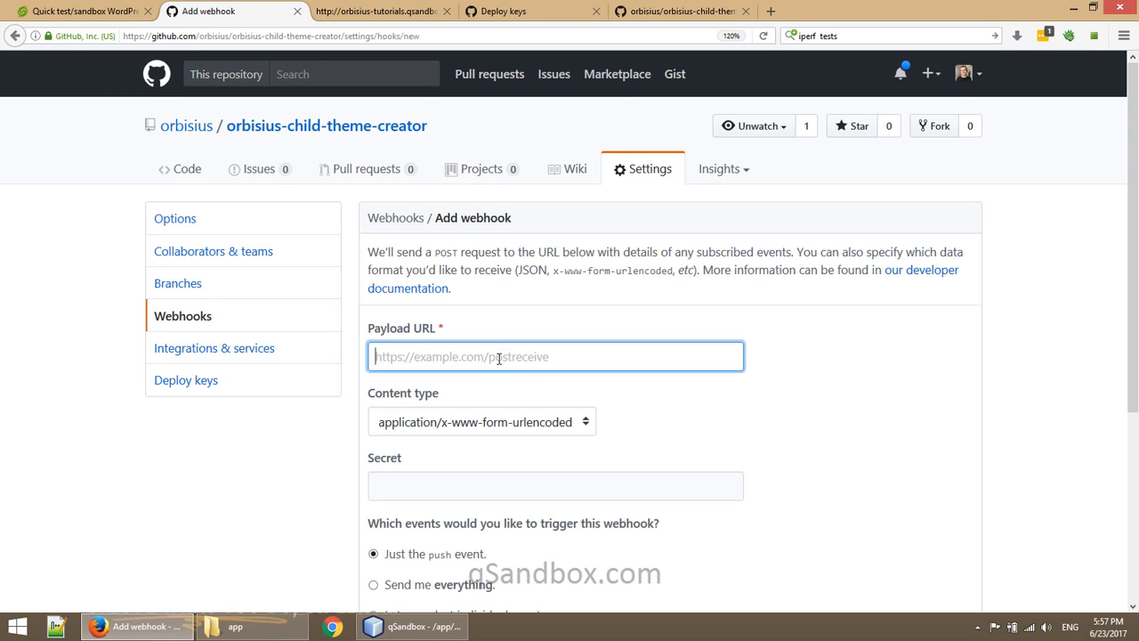
{"action": "right_click", "coordinate": [492, 356]}
{"action": "left_click", "coordinate": [552, 418]}
{"action": "scroll", "coordinate": [546, 408], "scroll_direction": "down", "scroll_amount": 1}
{"action": "scroll", "coordinate": [546, 408], "scroll_direction": "down", "scroll_amount": 3}
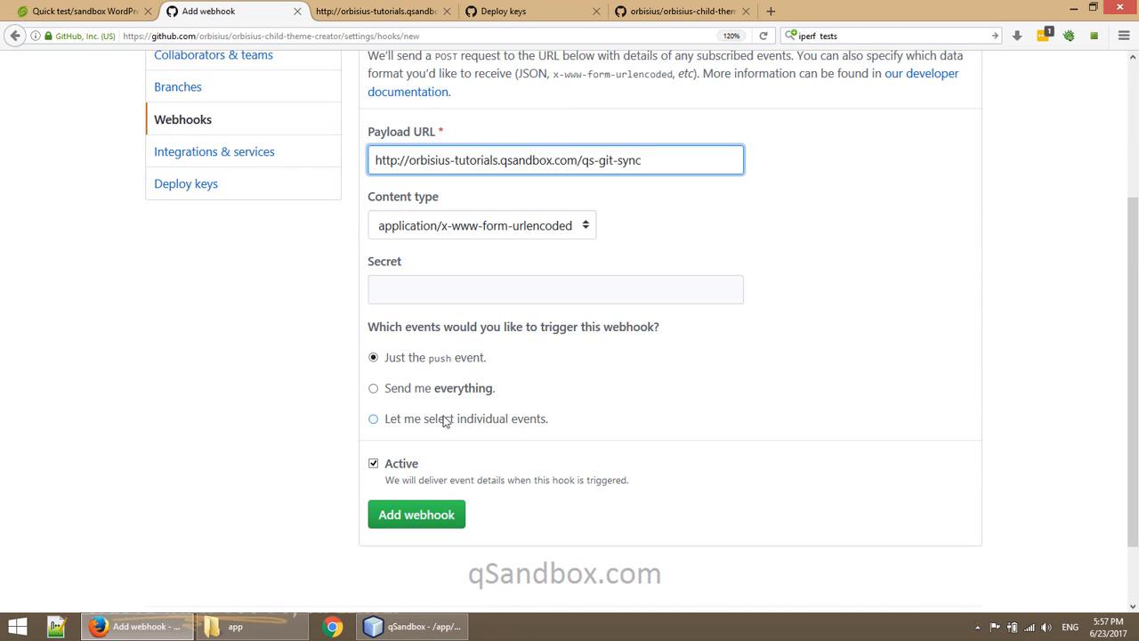
{"action": "left_click", "coordinate": [417, 522]}
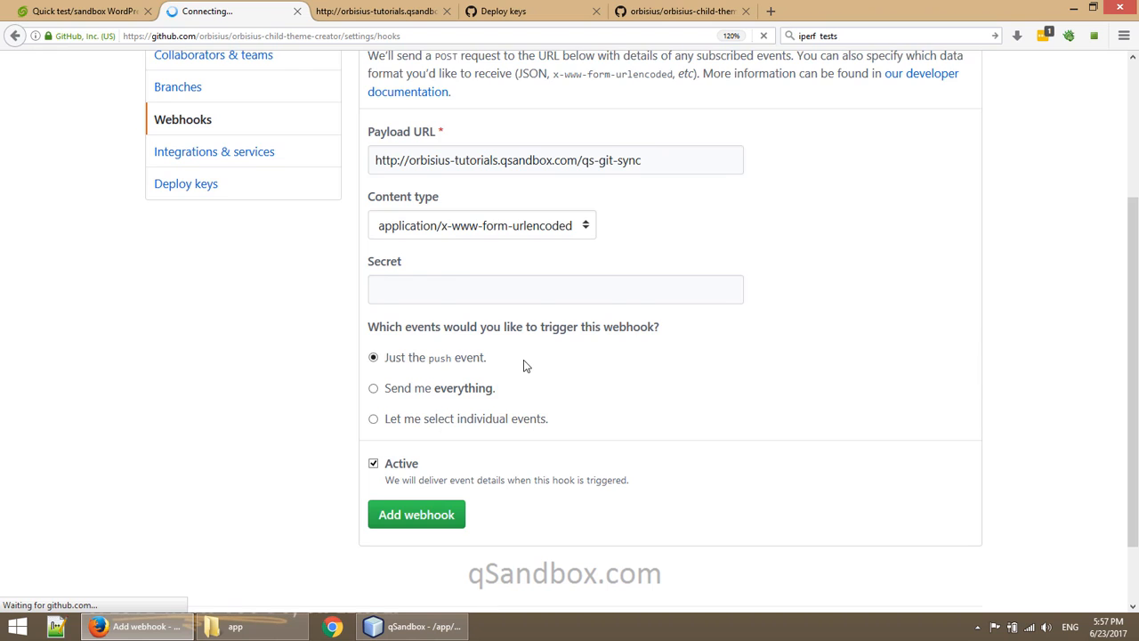
- Close the Git Deploy setup in qSandbox, open the orbisius-tutorials site's admin area and activate the Orbisius Child Theme Creator plugin
{"action": "left_click", "coordinate": [89, 11]}
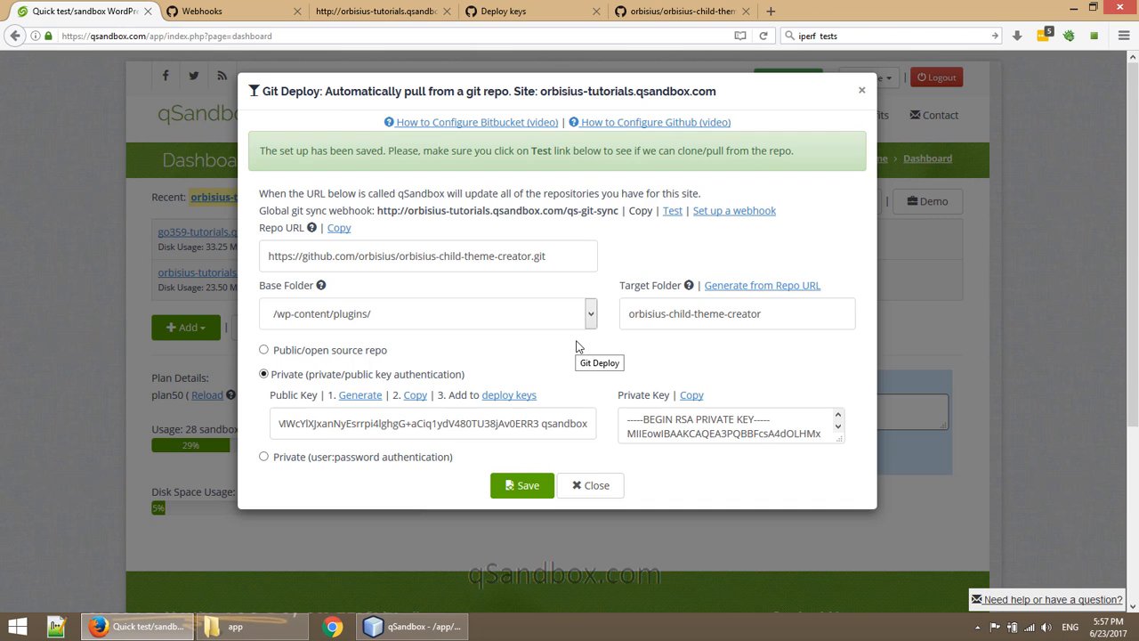
{"action": "left_click", "coordinate": [587, 487]}
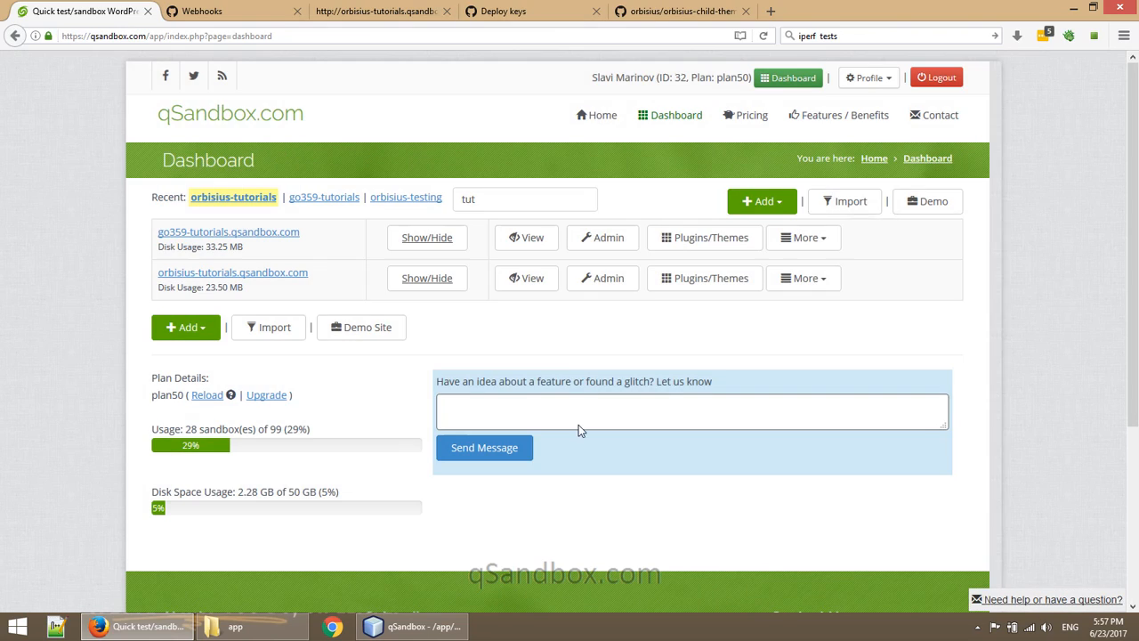
{"action": "left_click", "coordinate": [610, 279]}
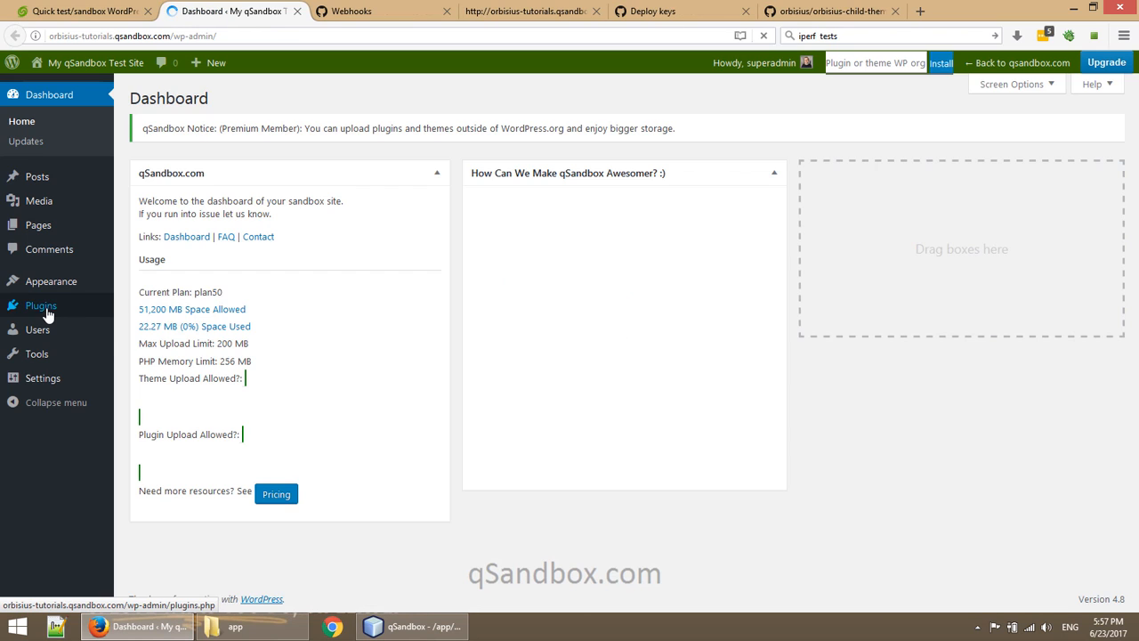
{"action": "left_click", "coordinate": [45, 309]}
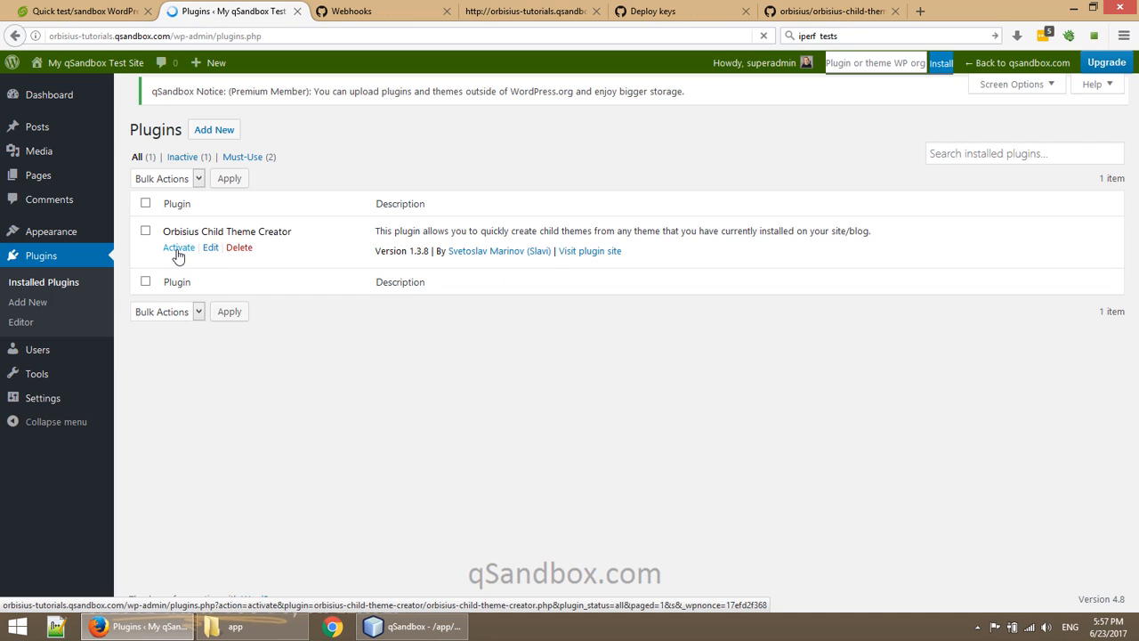
{"action": "left_click", "coordinate": [178, 254]}
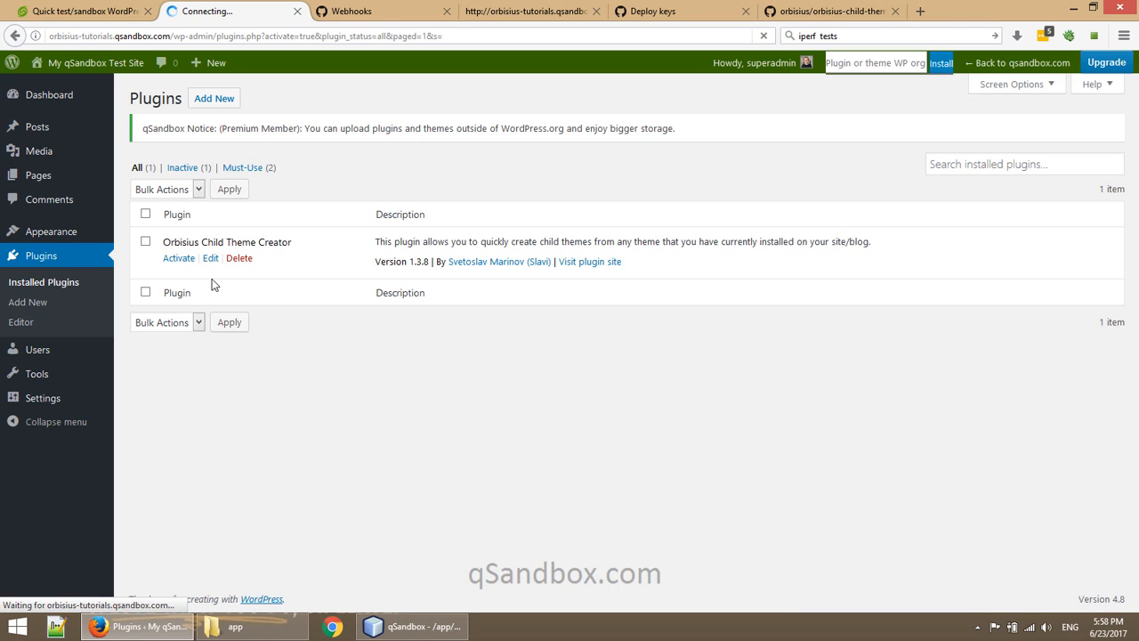
{"action": "left_click_drag", "start_coordinate": [166, 318], "coordinate": [325, 328]}
{"action": "left_click", "coordinate": [318, 320]}
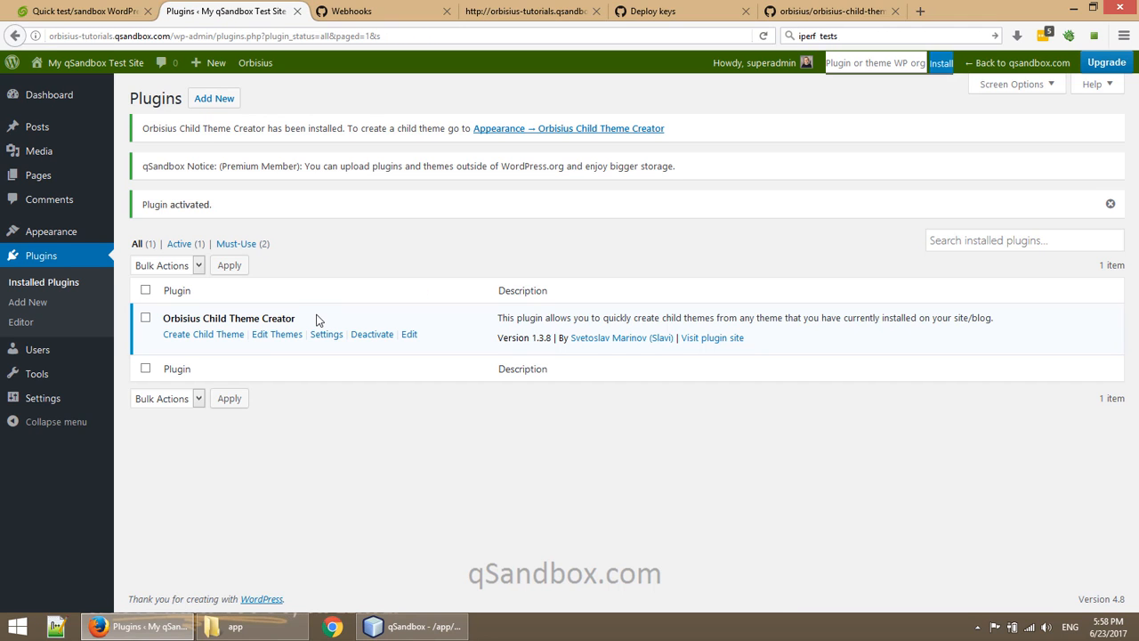